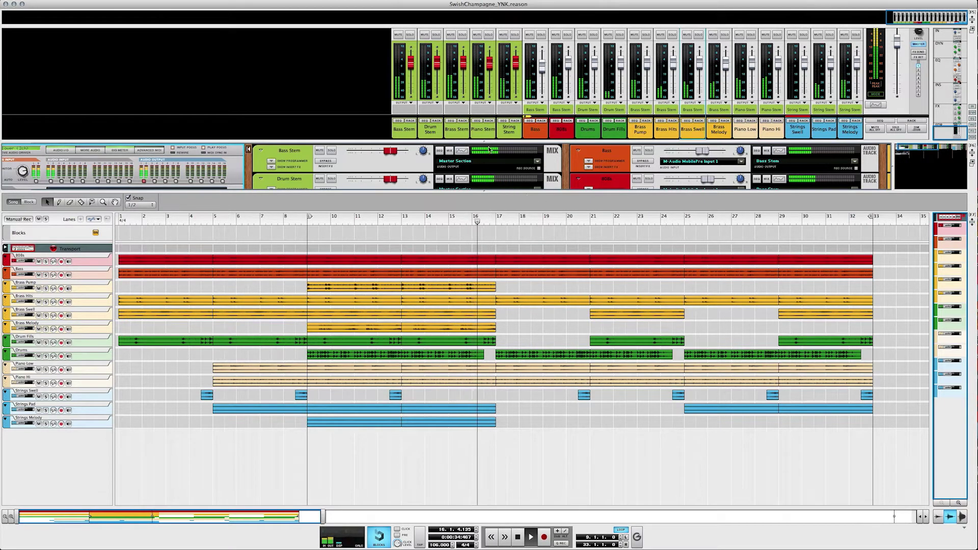
# Hide the mixer, enlarge the rack area above the sequencer, and solo the Bass Stem channel.
pyautogui.press('F5')
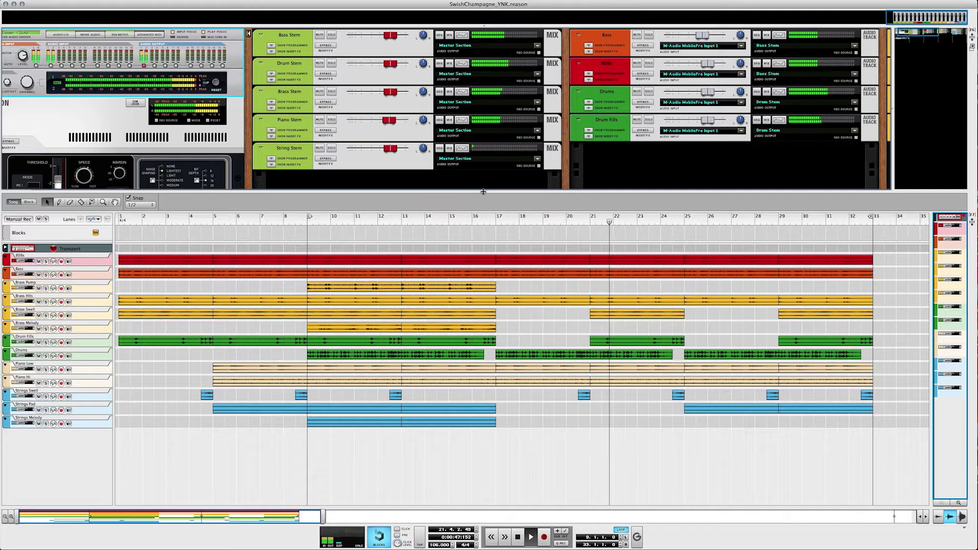
pyautogui.moveTo(498, 196); pyautogui.dragTo(494, 278)
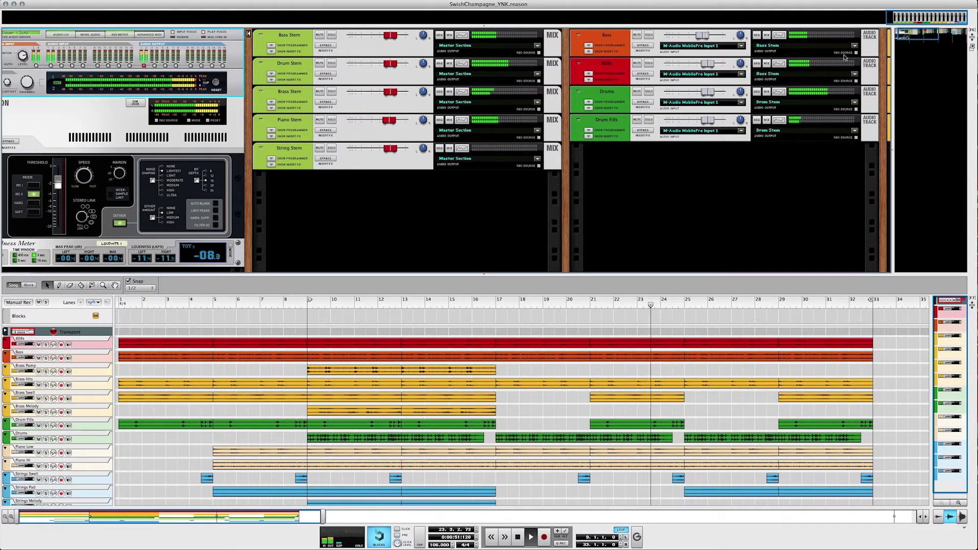
pyautogui.hscroll(-3, 671, 56)
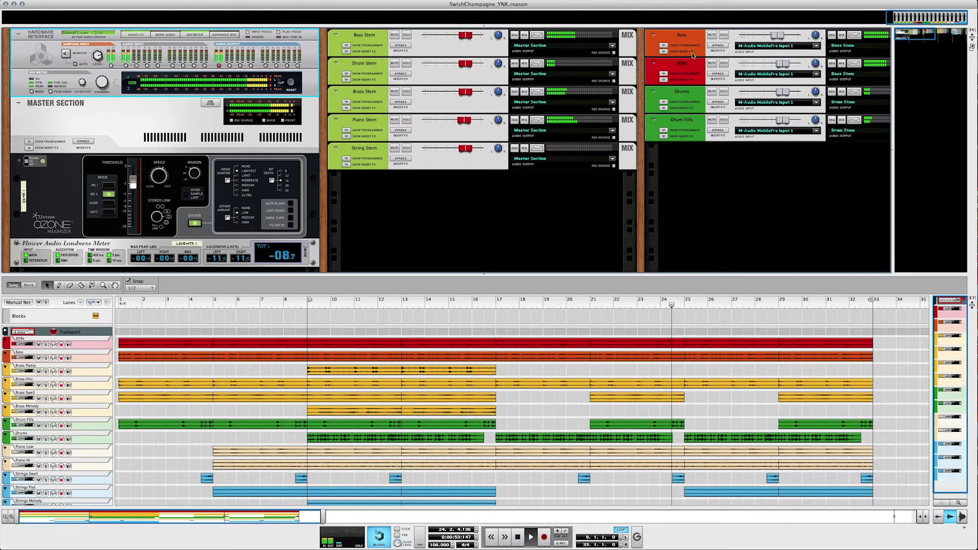
pyautogui.click(407, 35)
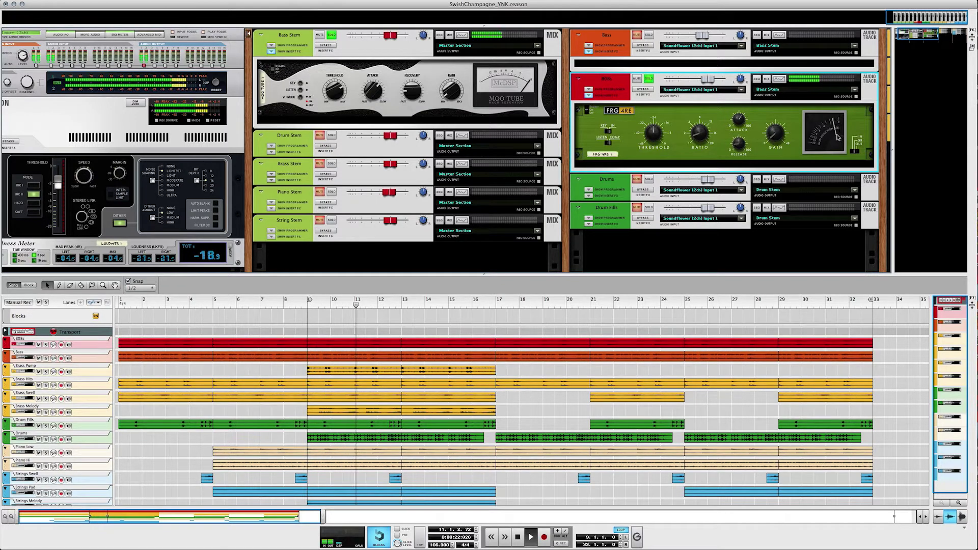
# Hide the insert effects of the Bass Stem channel and the red audio track below Bass.
pyautogui.click(589, 111)
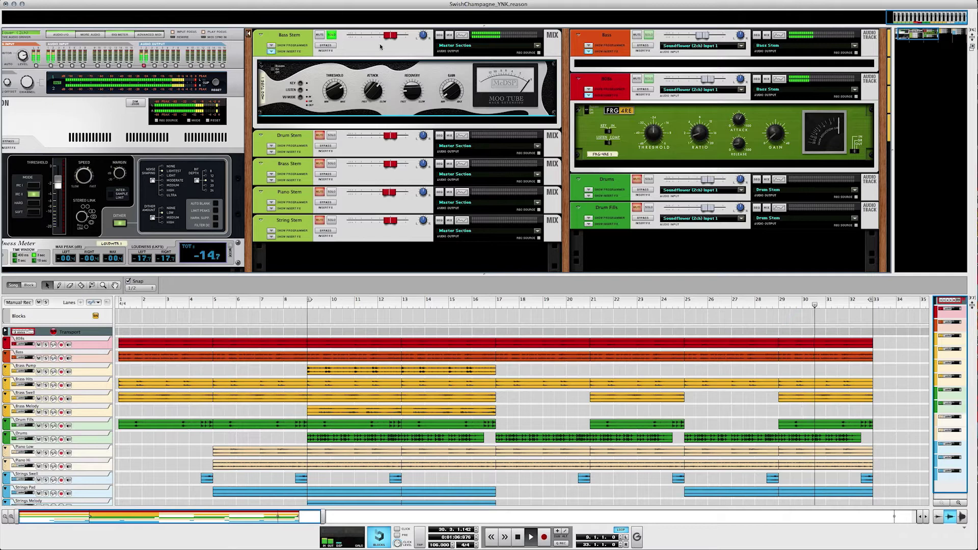
pyautogui.click(270, 50)
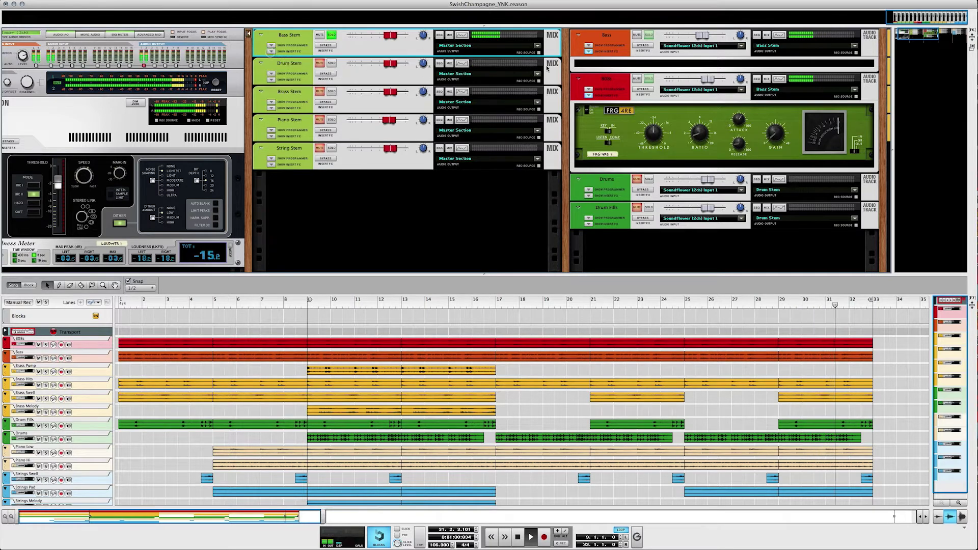
pyautogui.click(589, 96)
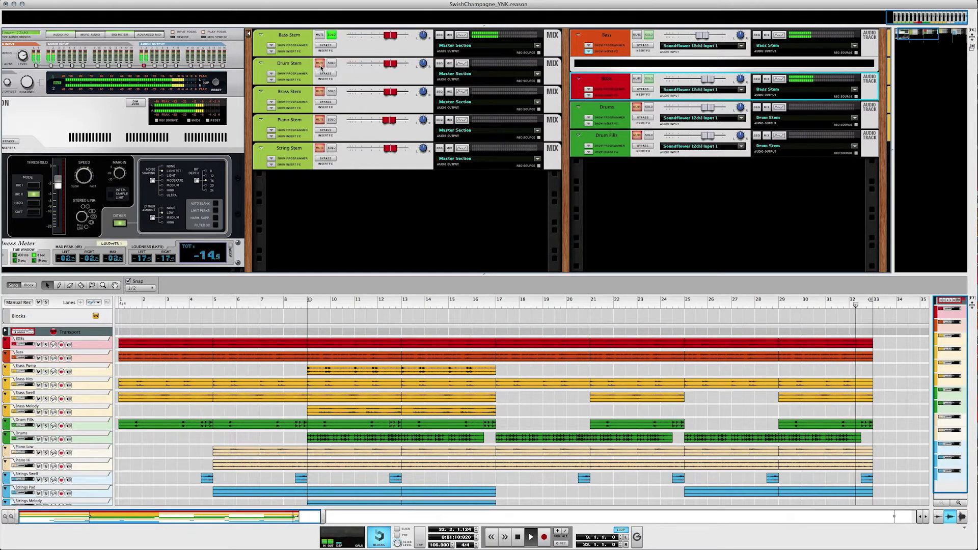
# Move the solo from Bass Stem to Drum Stem and check the insert effects of Drums and Drum Fills.
pyautogui.click(332, 64)
pyautogui.click(332, 36)
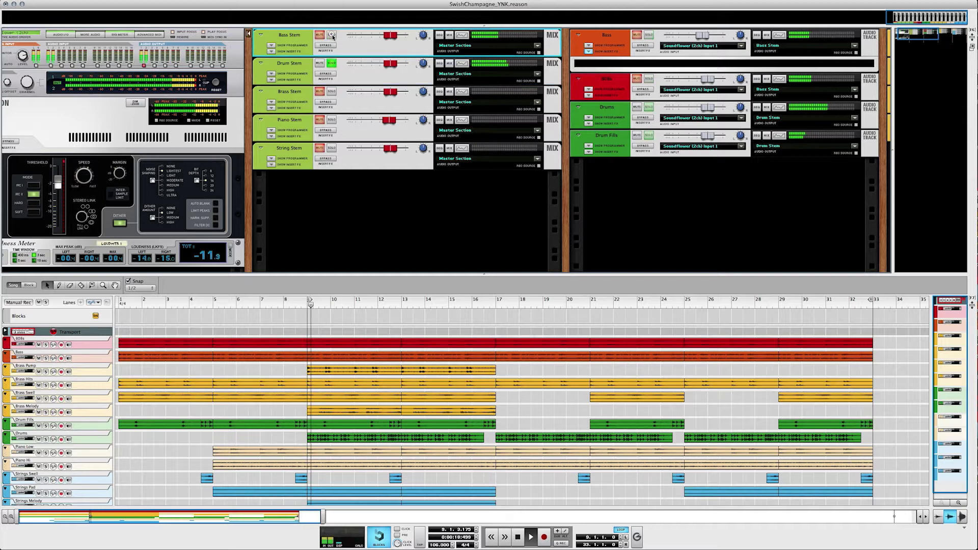
pyautogui.click(589, 124)
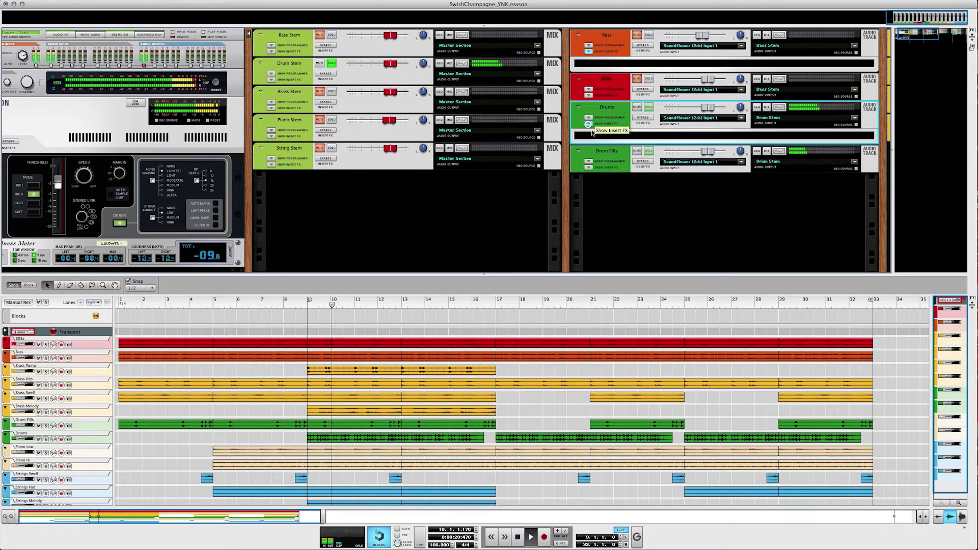
pyautogui.click(589, 124)
pyautogui.click(589, 152)
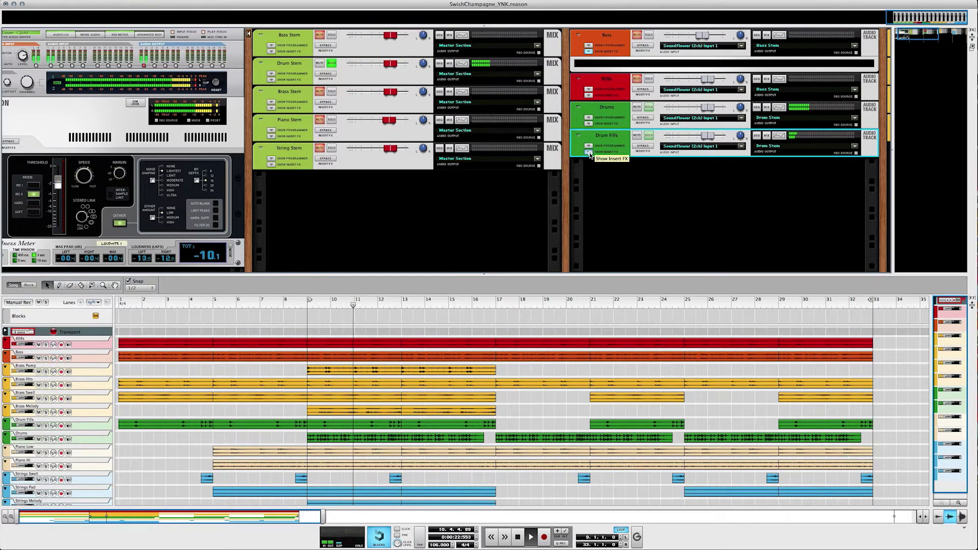
pyautogui.click(589, 152)
# Compare the Bass and Drums curves in the Spectrum EQ and set the Drums low-frequency band to 283.4 Hz and -5.08 dB.
pyautogui.click(779, 107)
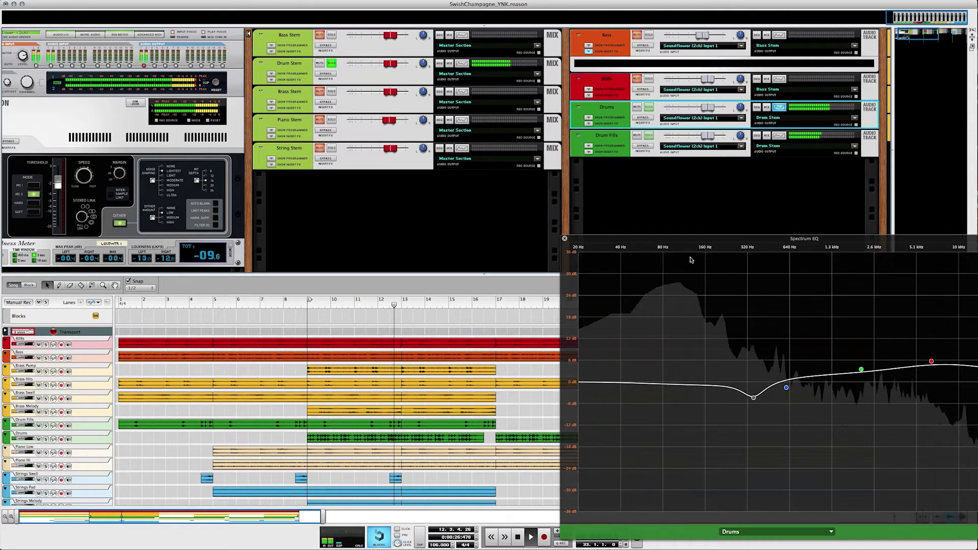
pyautogui.click(754, 398)
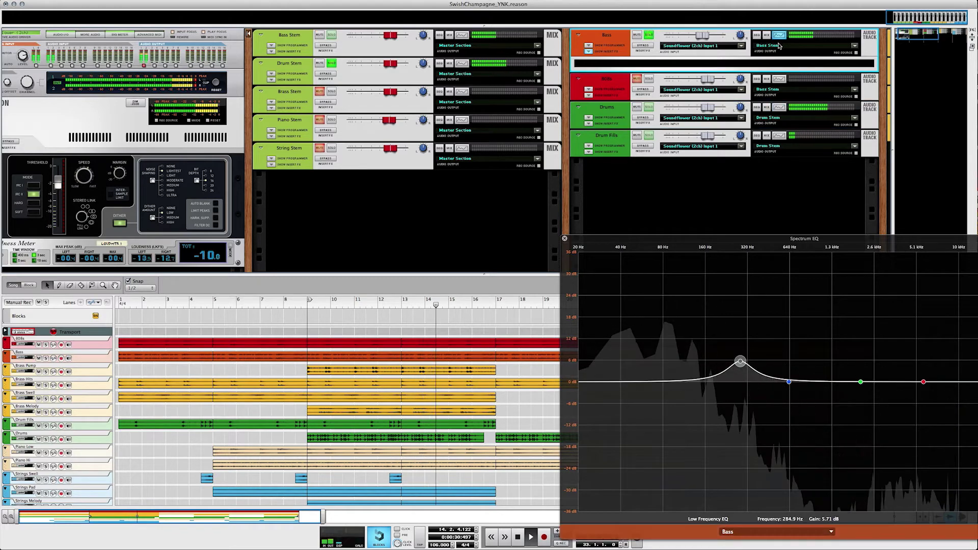
pyautogui.click(648, 35)
pyautogui.click(779, 36)
pyautogui.click(779, 36)
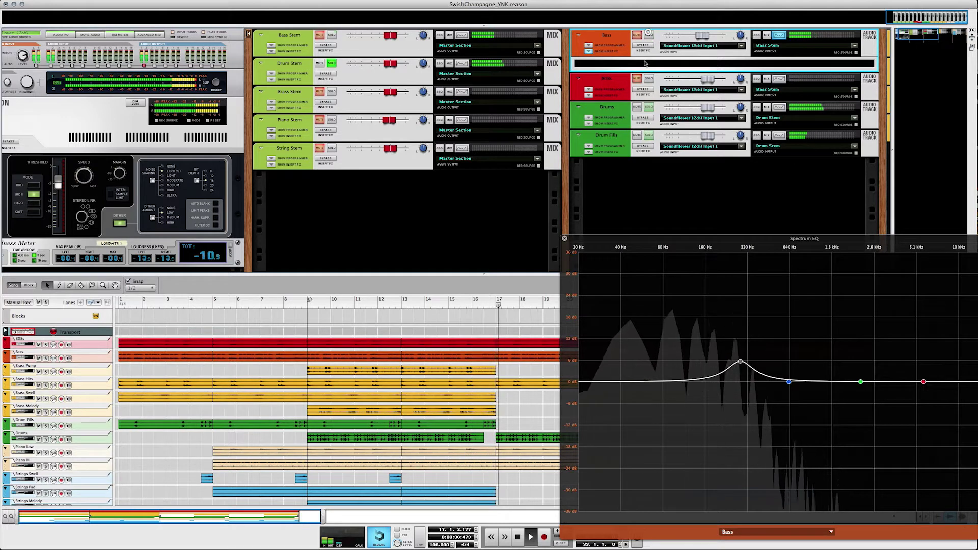
pyautogui.click(648, 135)
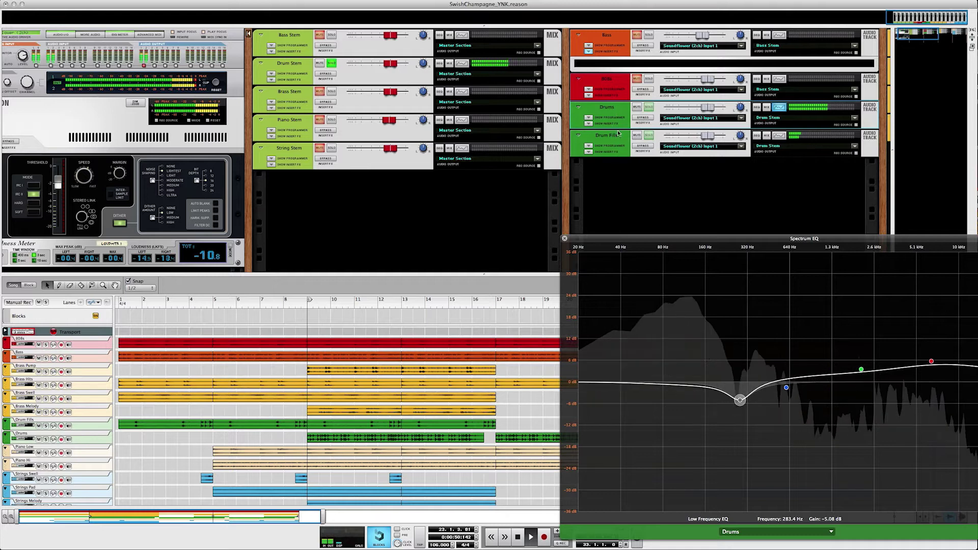
# Examine the Spectrum EQ curves of Drum Fills, Drums, Bass and Drum Stem one after another.
pyautogui.click(614, 141)
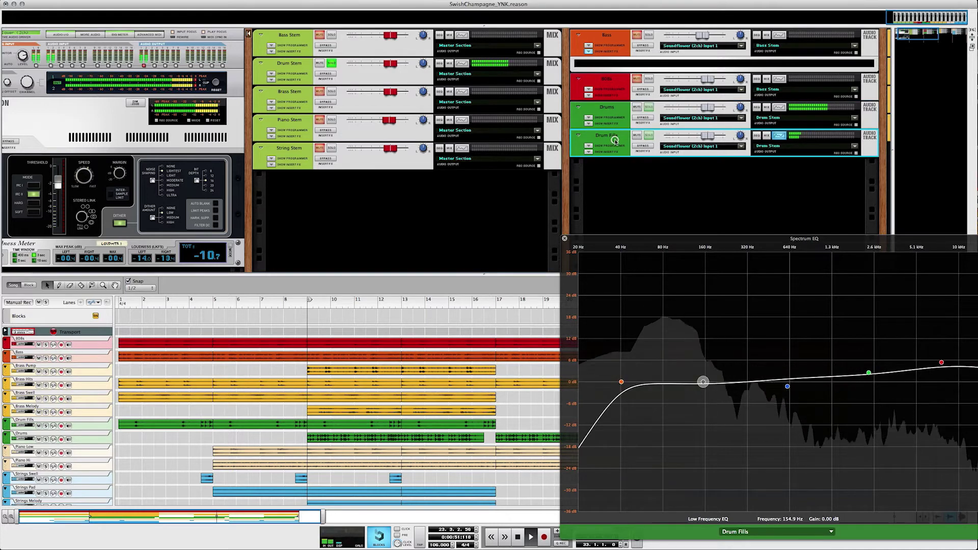
pyautogui.click(612, 118)
pyautogui.click(613, 51)
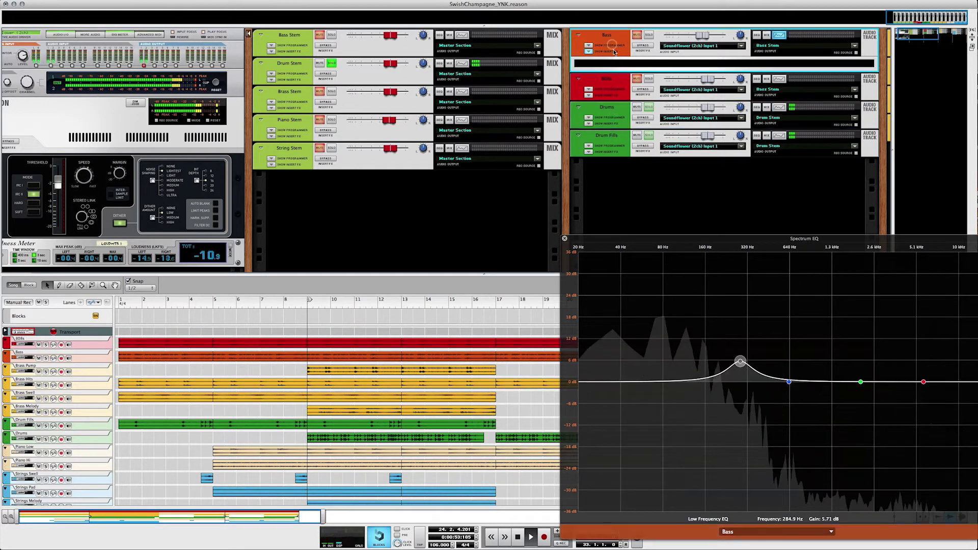
pyautogui.click(611, 150)
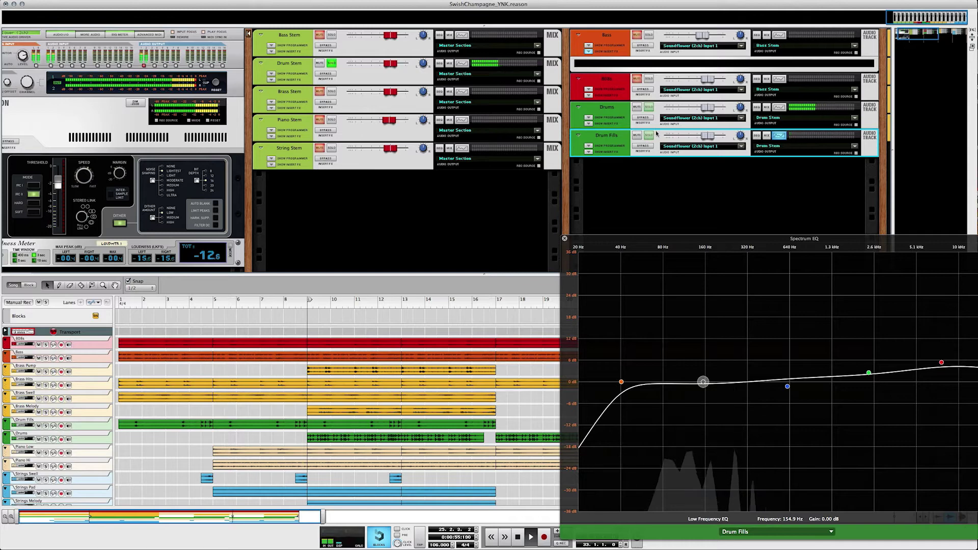
pyautogui.click(299, 79)
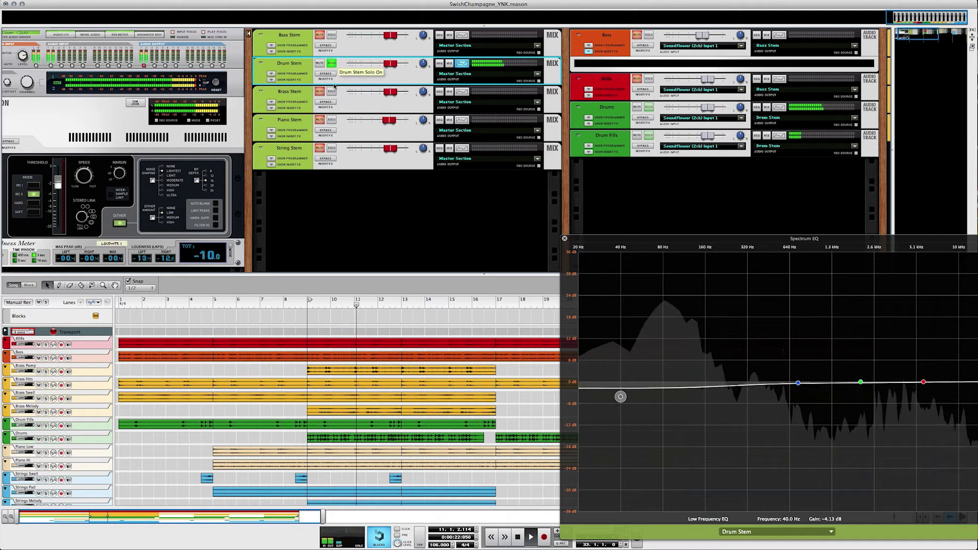
# Move the solo from Drum Stem to Brass Stem and close the Spectrum EQ window.
pyautogui.click(332, 92)
pyautogui.click(331, 64)
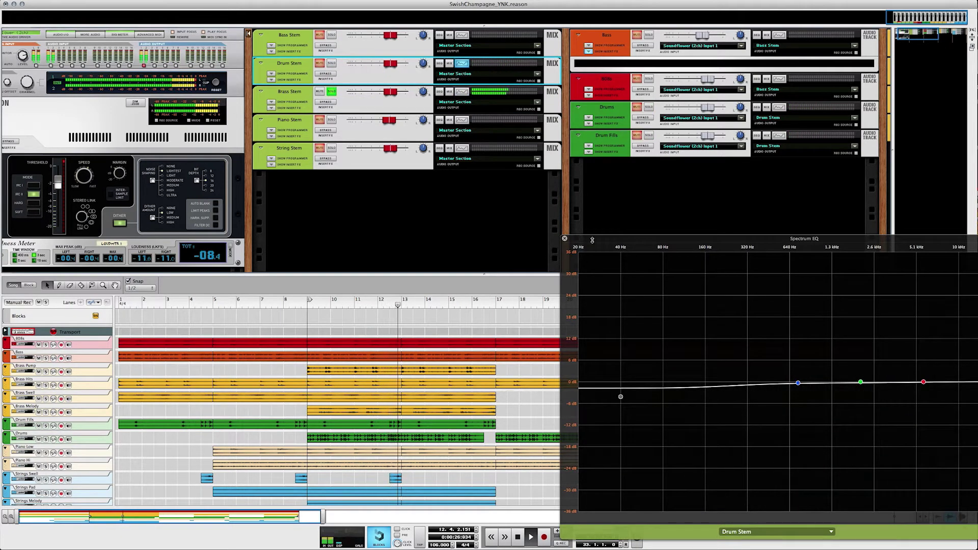
pyautogui.click(565, 239)
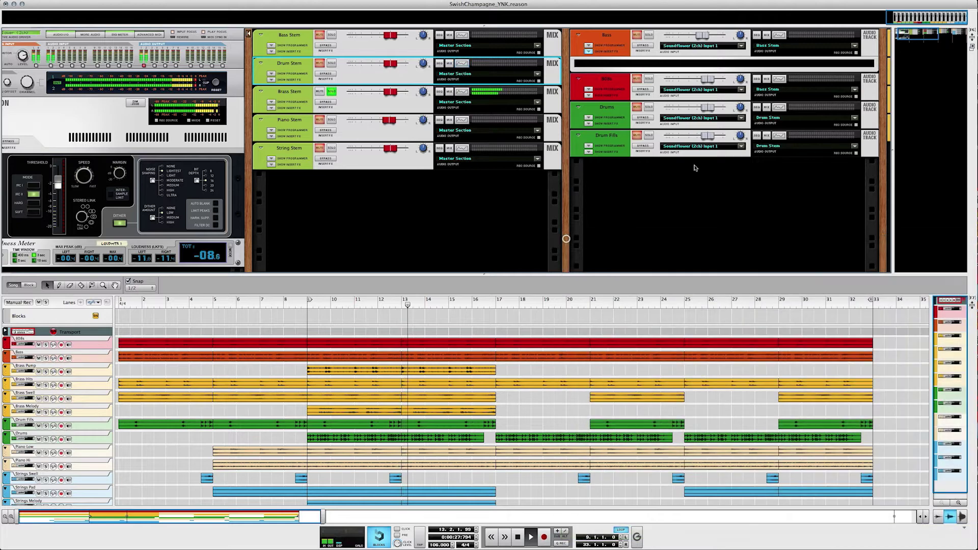
# Solo the Brass Pump track and shorten the loop so that it ends at bar 17.
pyautogui.click(588, 51)
pyautogui.moveTo(910, 34); pyautogui.dragTo(937, 26)
pyautogui.click(410, 35)
pyautogui.moveTo(870, 300); pyautogui.dragTo(494, 300)
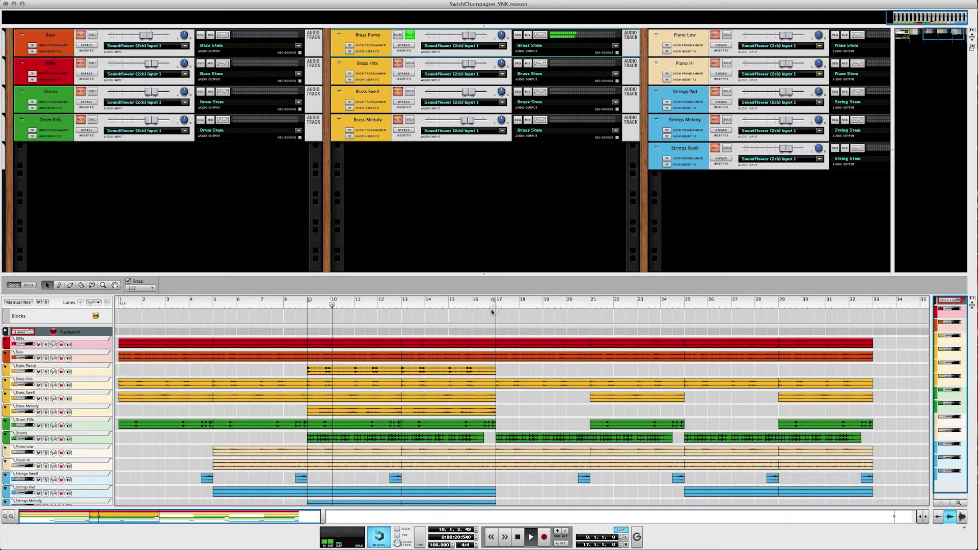
# Examine the insert effects of the upper brass tracks, including the C670 compressor on Brass Swell, and hide them again.
pyautogui.click(350, 51)
pyautogui.click(351, 66)
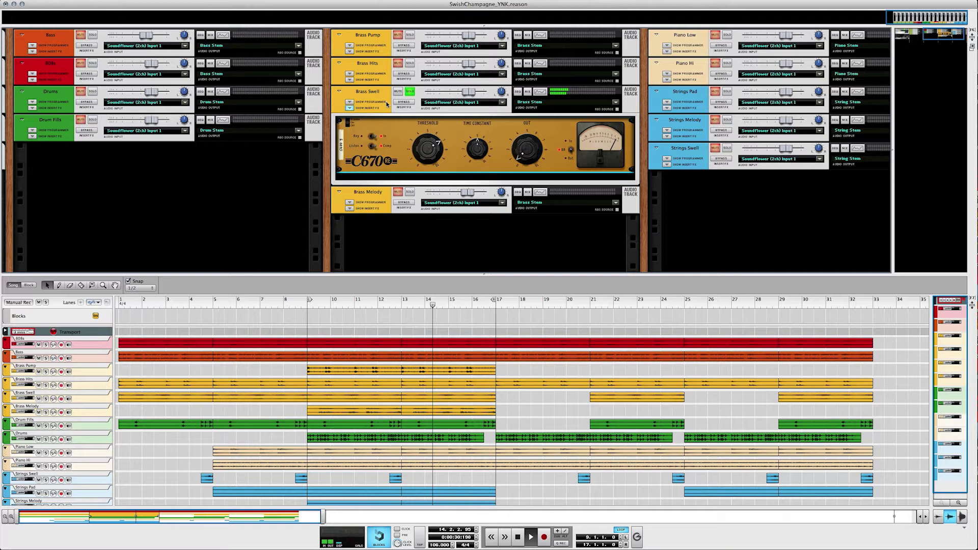
pyautogui.click(349, 108)
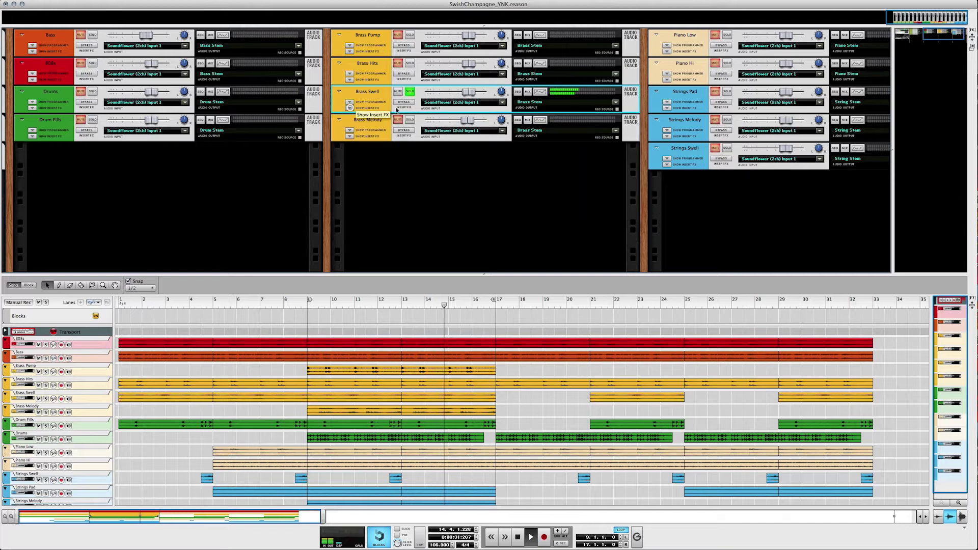
# Examine the C670 compressor on the soloed Brass Melody track, clear the solo and hide the insert.
pyautogui.click(350, 137)
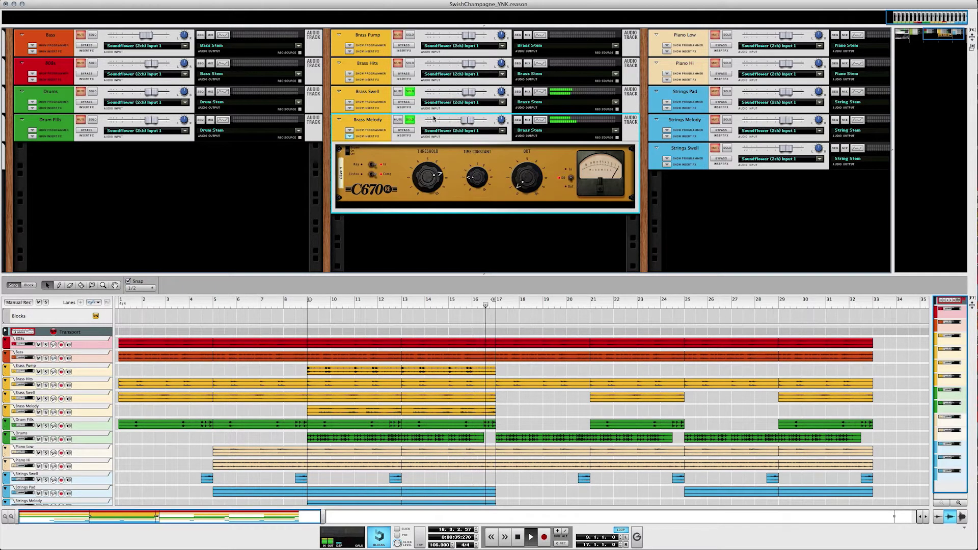
pyautogui.click(408, 93)
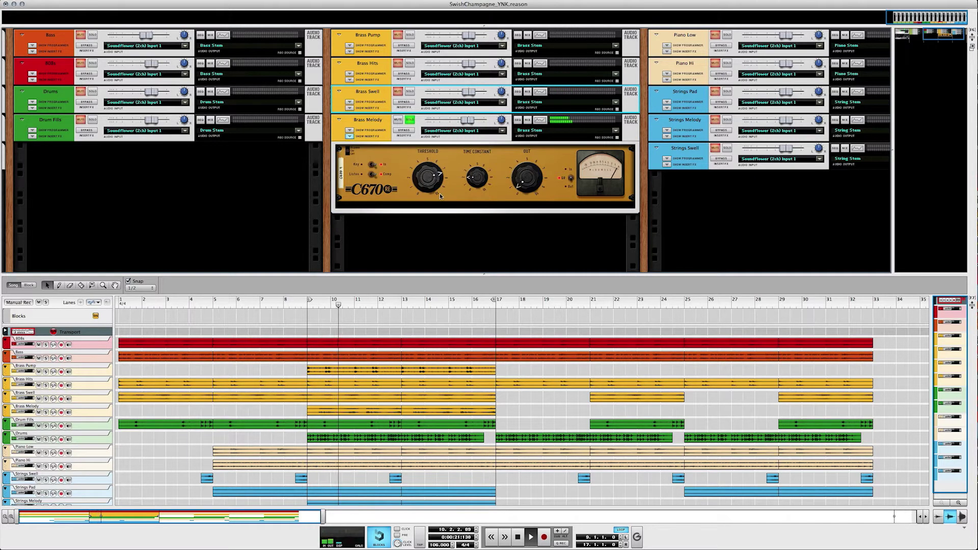
pyautogui.click(524, 188)
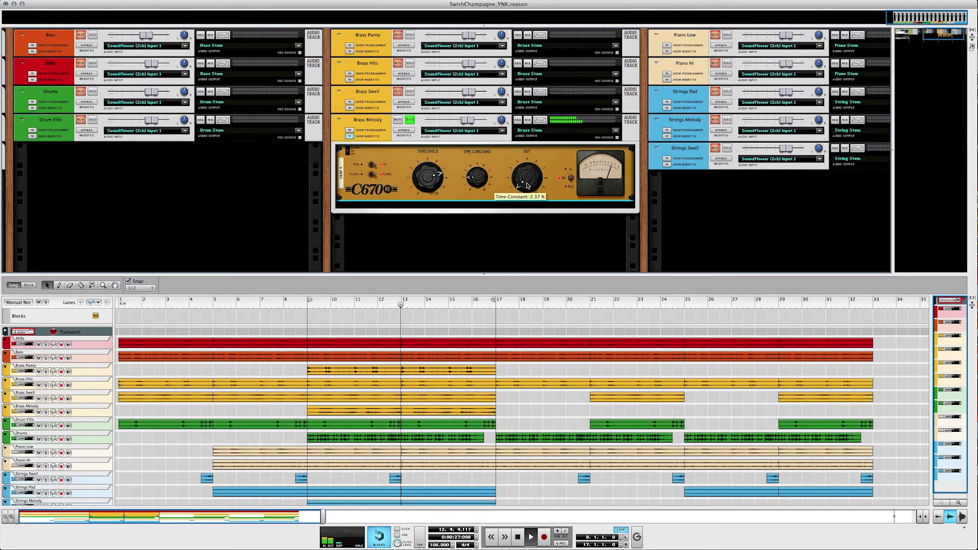
pyautogui.click(411, 121)
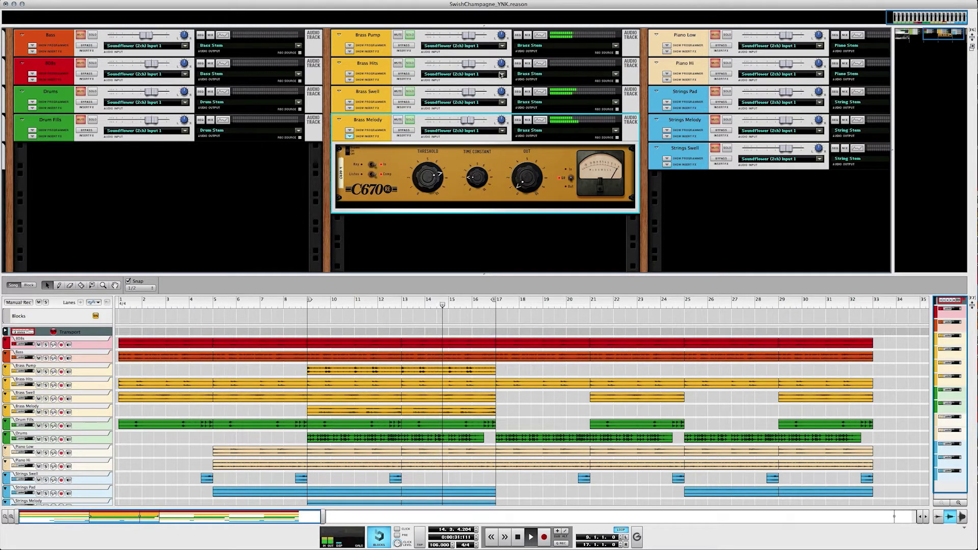
pyautogui.click(350, 137)
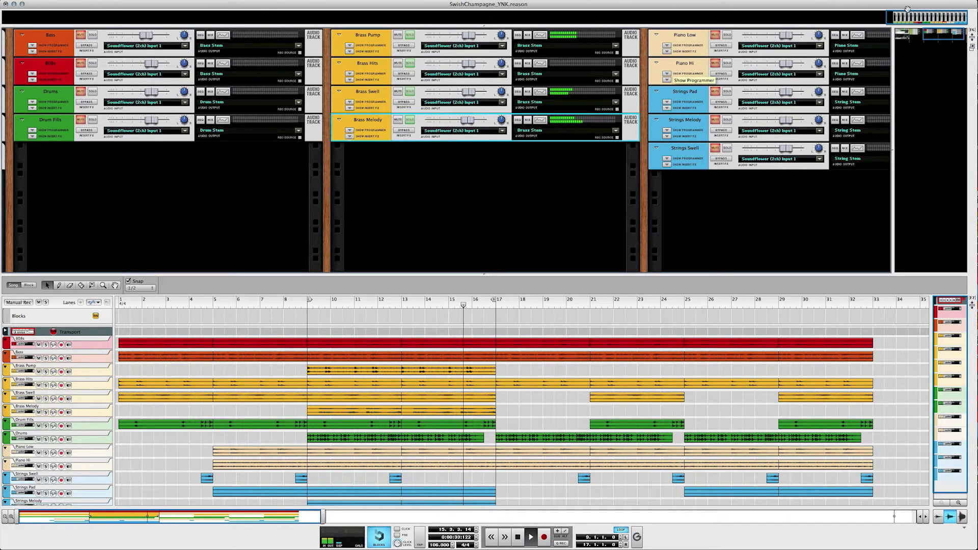
# Review the C670 insert on Brass Stem, hide it and move the solo to Piano Stem.
pyautogui.moveTo(941, 34); pyautogui.dragTo(911, 34)
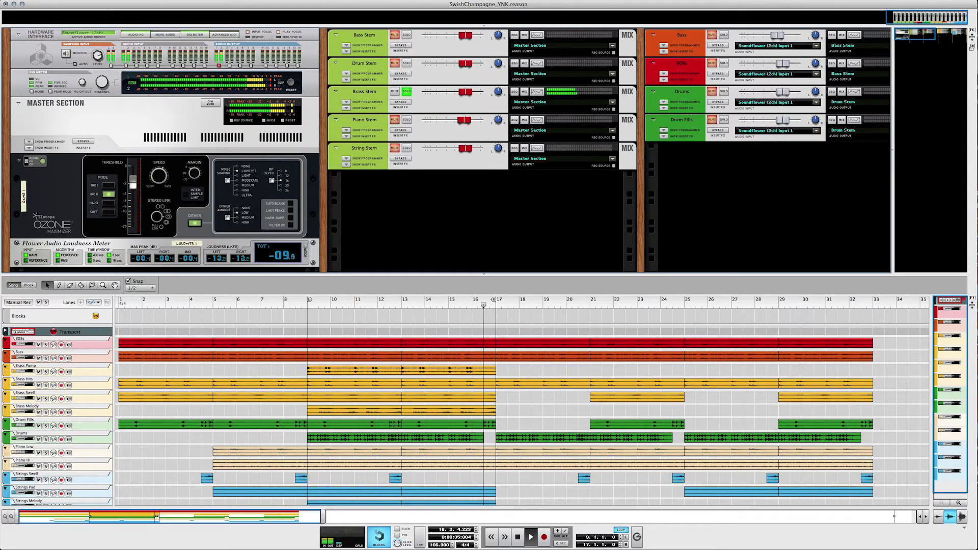
pyautogui.click(346, 108)
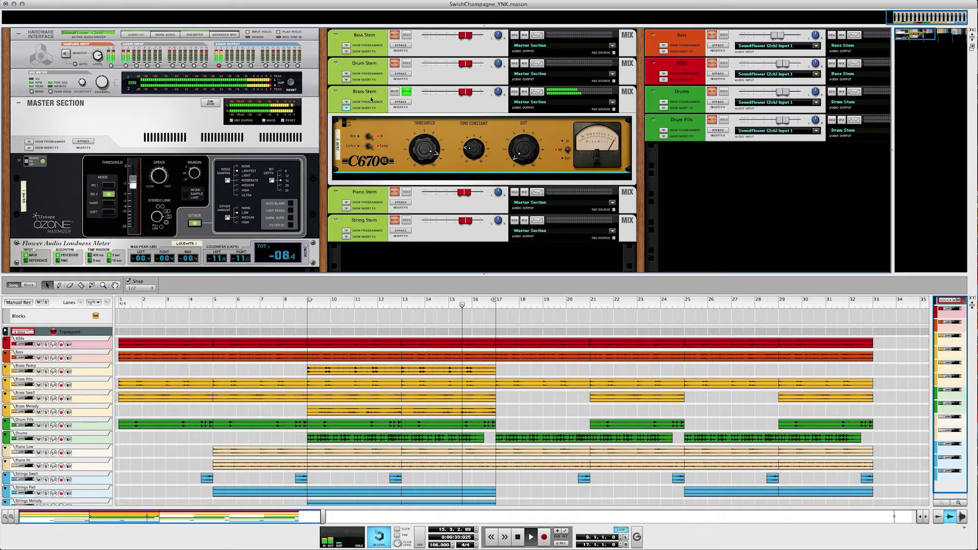
pyautogui.click(406, 192)
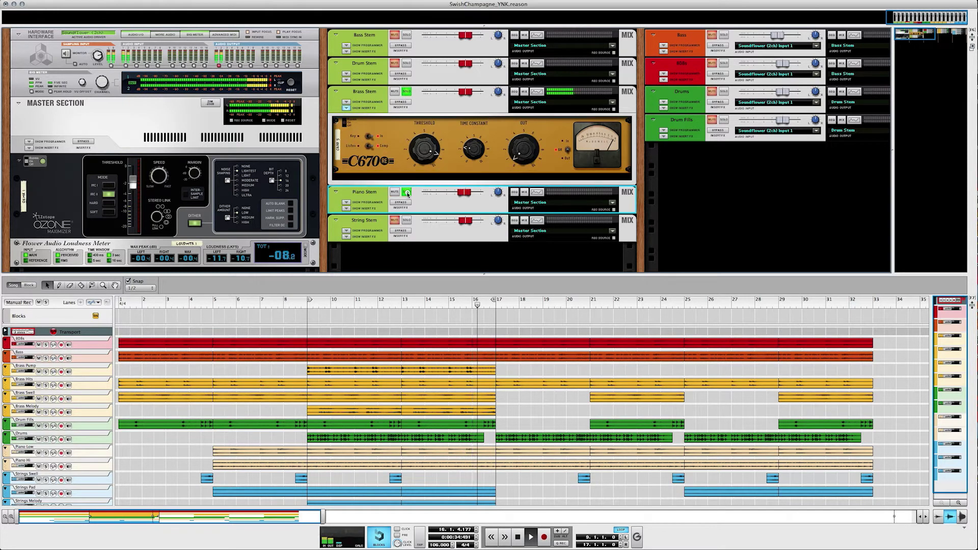
pyautogui.click(406, 93)
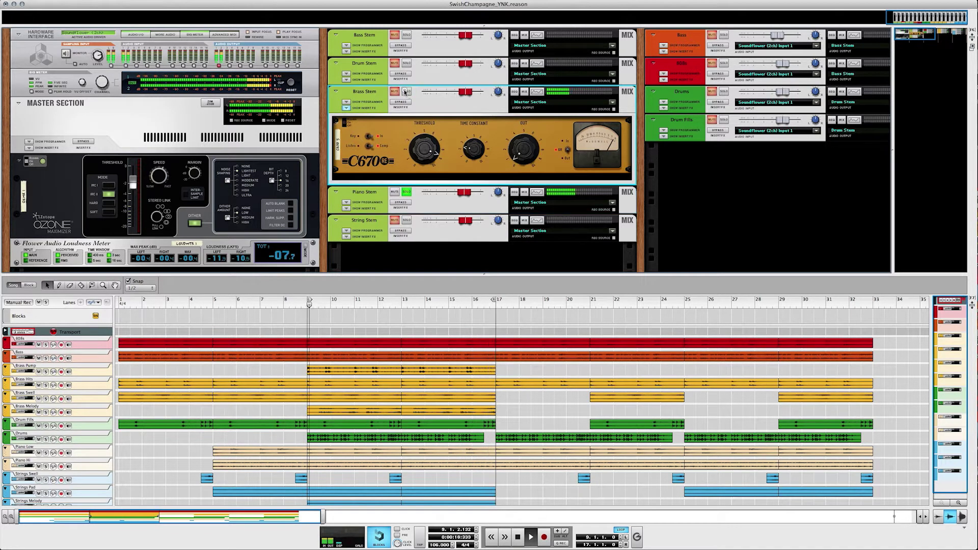
pyautogui.click(346, 109)
# Solo the Piano Low track and examine its FRG-4RE compressor insert.
pyautogui.moveTo(915, 32); pyautogui.dragTo(950, 29)
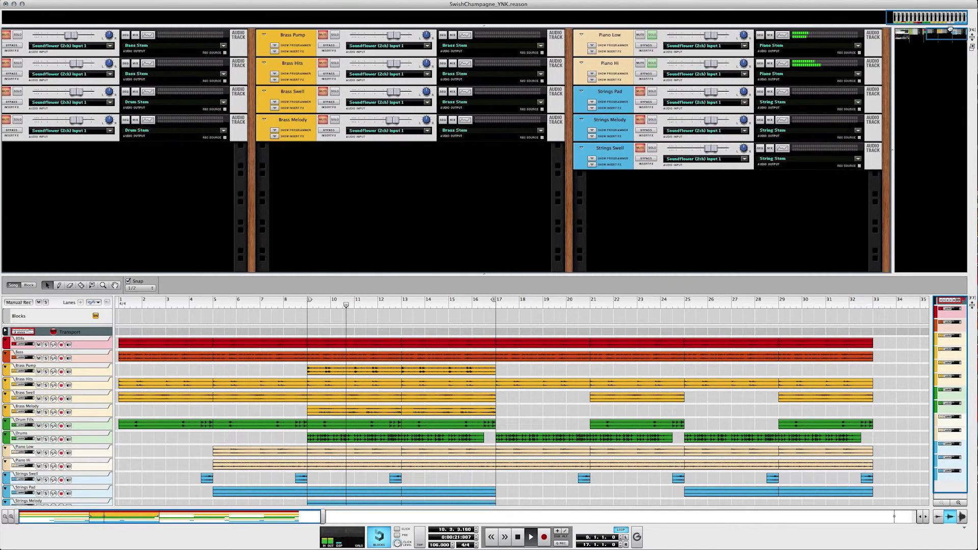
pyautogui.click(591, 52)
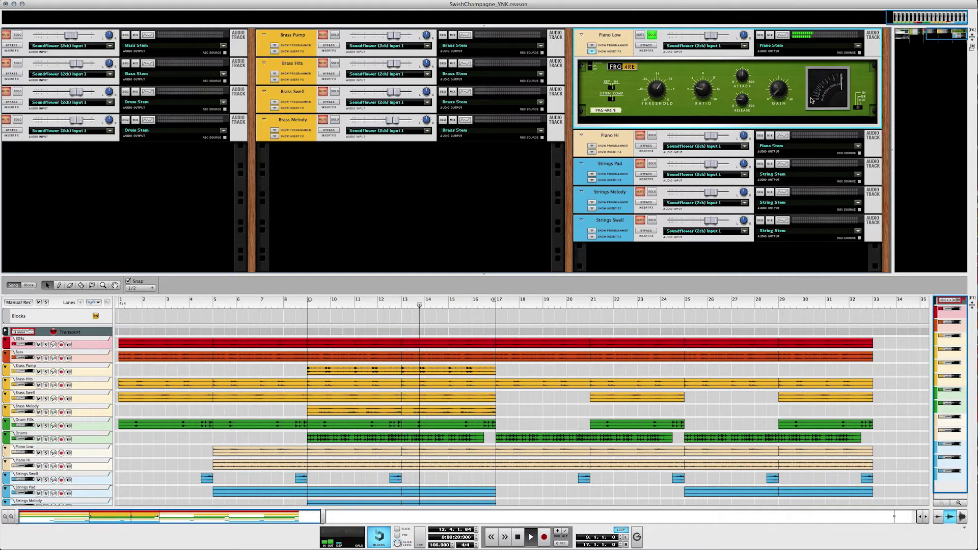
pyautogui.moveTo(778, 97)
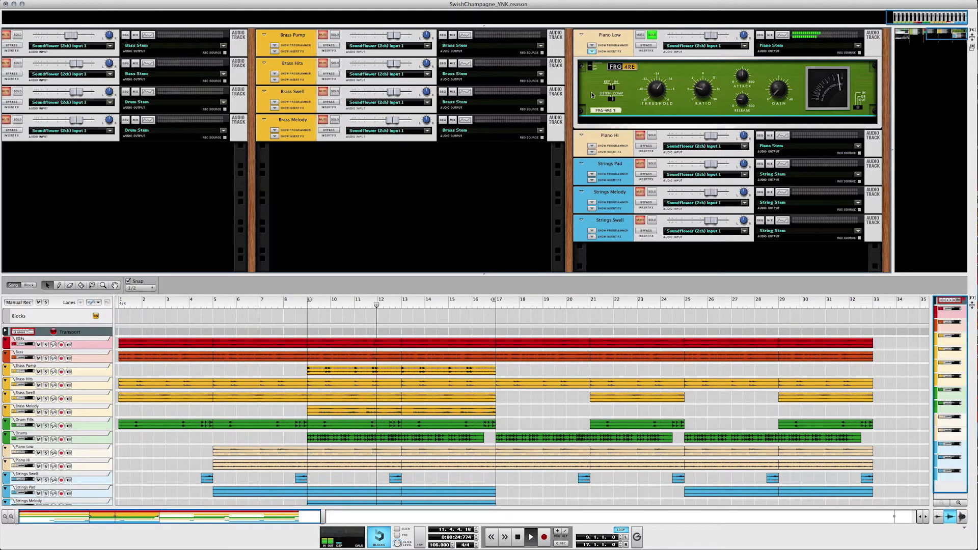
# Move the solo from Piano Low to Piano Hi, examine its C670 compressor insert and hide it again.
pyautogui.click(652, 136)
pyautogui.click(652, 35)
pyautogui.click(591, 52)
pyautogui.click(591, 79)
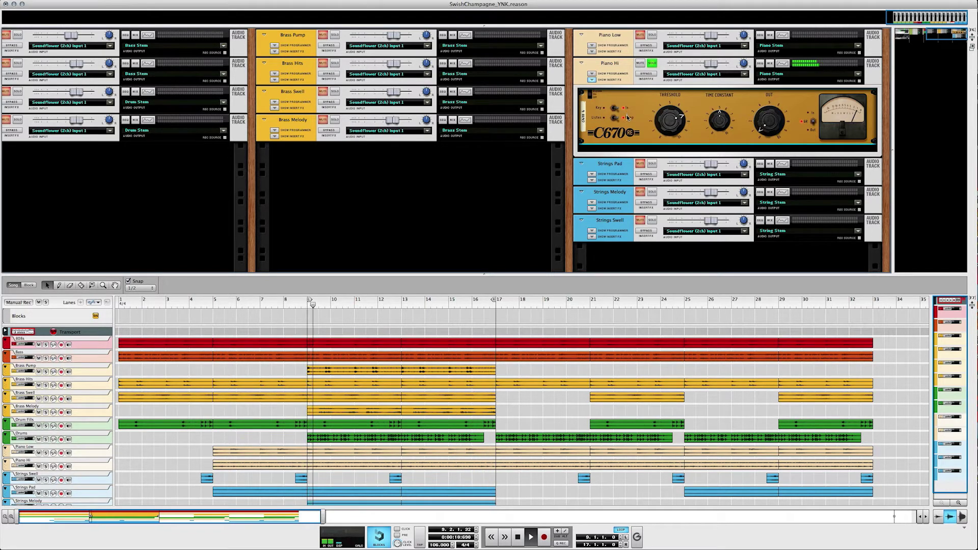
pyautogui.click(592, 79)
pyautogui.click(652, 35)
# Show the insert effects of Piano Stem and examine its Moo Tube compressor.
pyautogui.hscroll(-10, 443, 124)
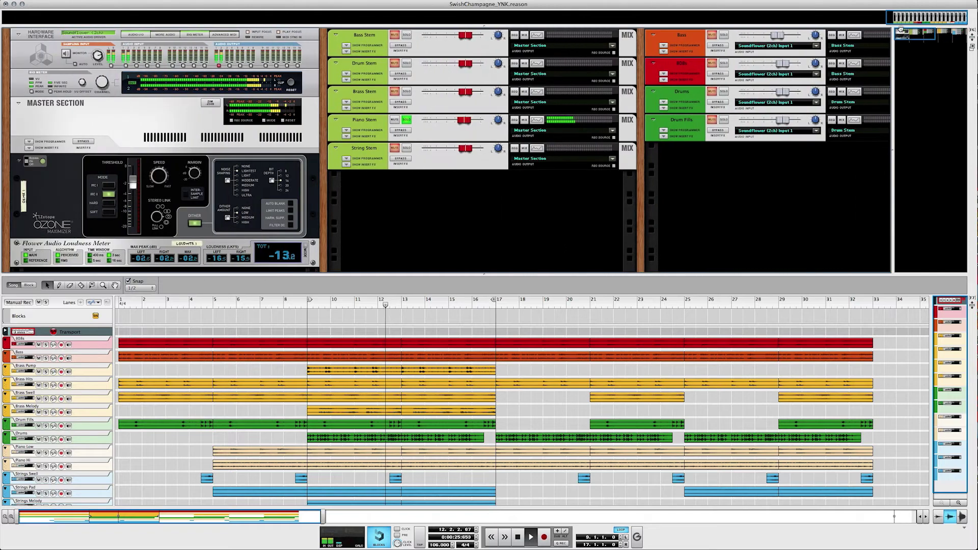
pyautogui.click(347, 136)
pyautogui.click(349, 158)
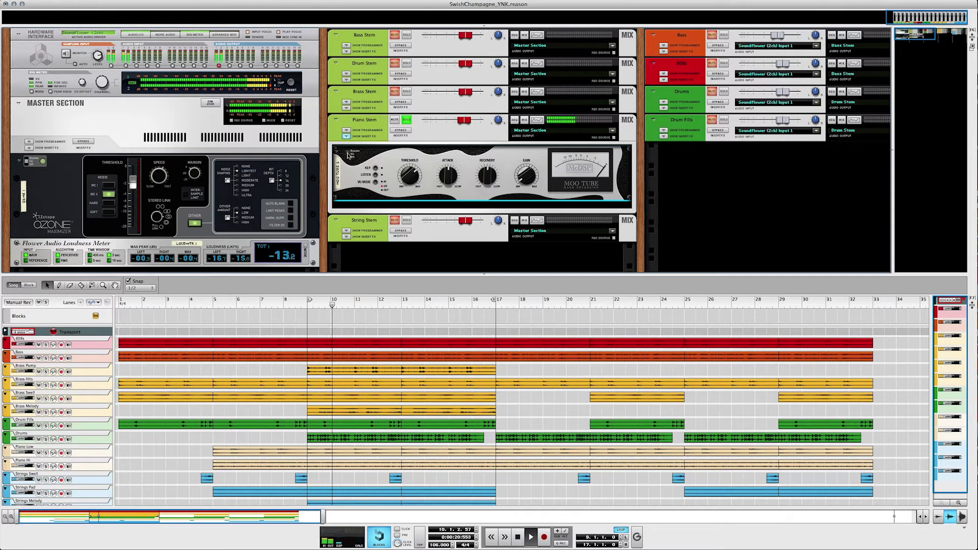
# Move the solo from Piano Stem to String Stem, showing String Stem's C670 insert and hiding the Piano Stem insert.
pyautogui.click(407, 120)
pyautogui.click(406, 220)
pyautogui.click(346, 236)
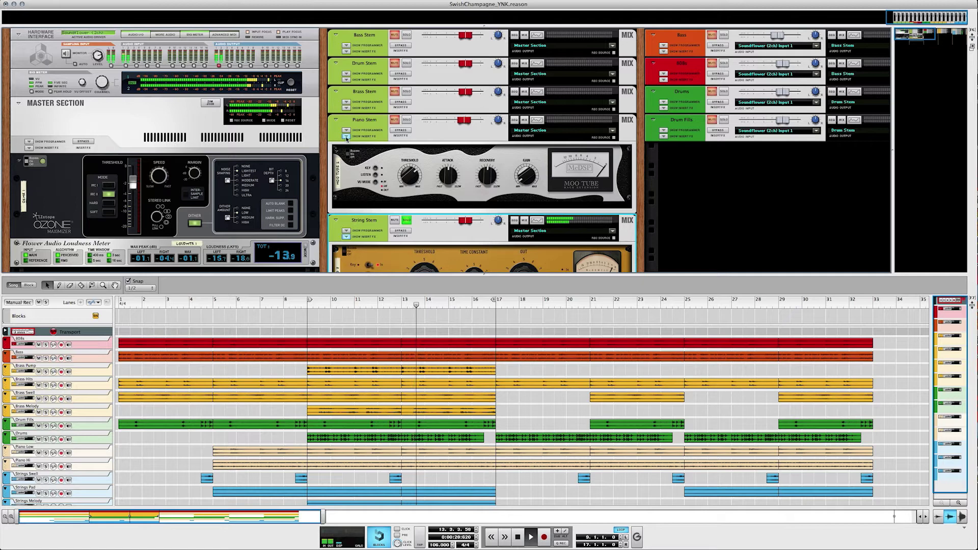
pyautogui.click(346, 136)
# Solo only the Strings Pad track and examine its C670 compressor insert.
pyautogui.moveTo(915, 33); pyautogui.dragTo(946, 32)
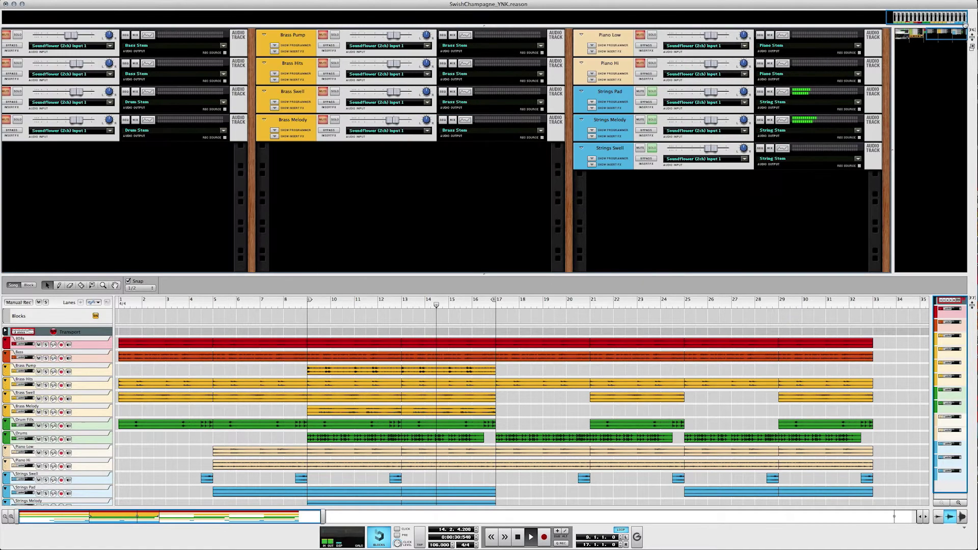
pyautogui.click(653, 94)
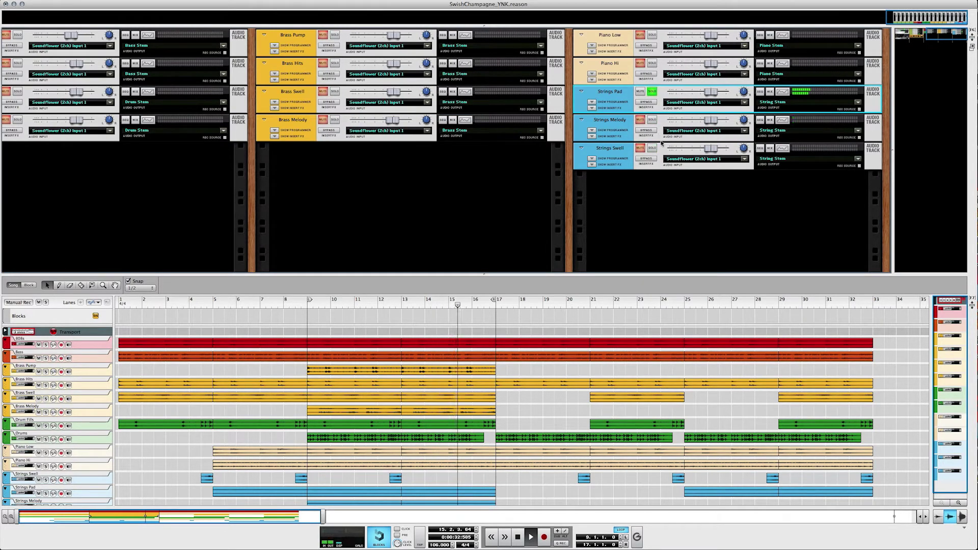
pyautogui.click(592, 109)
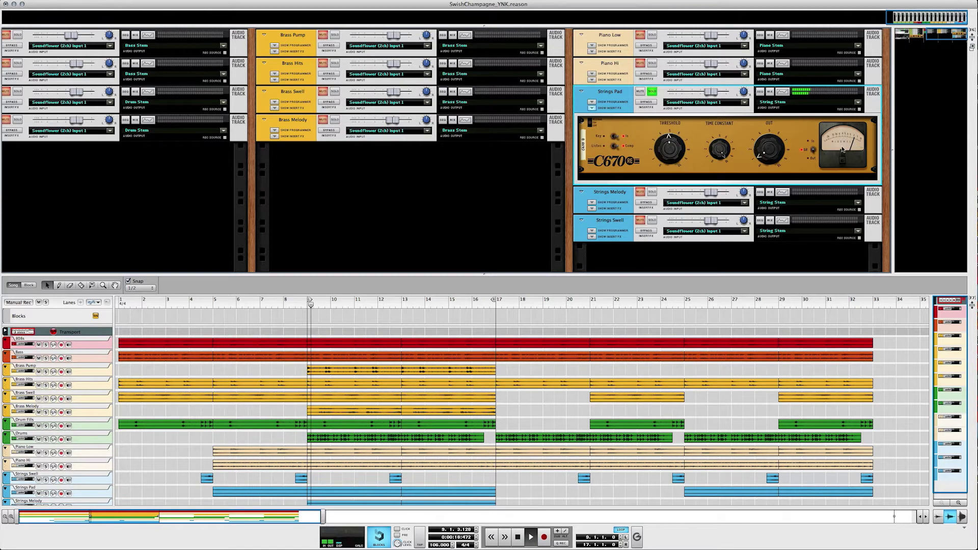
pyautogui.click(780, 170)
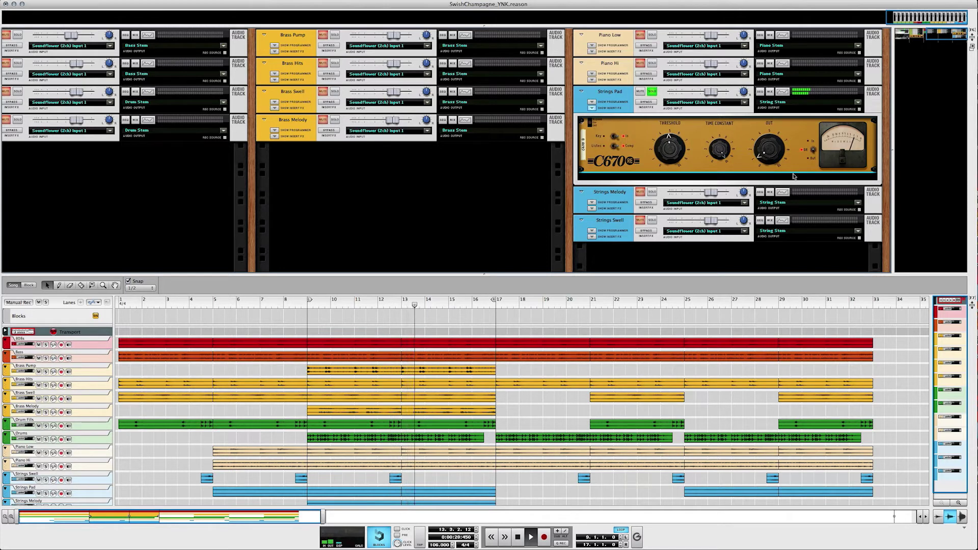
pyautogui.moveTo(763, 159)
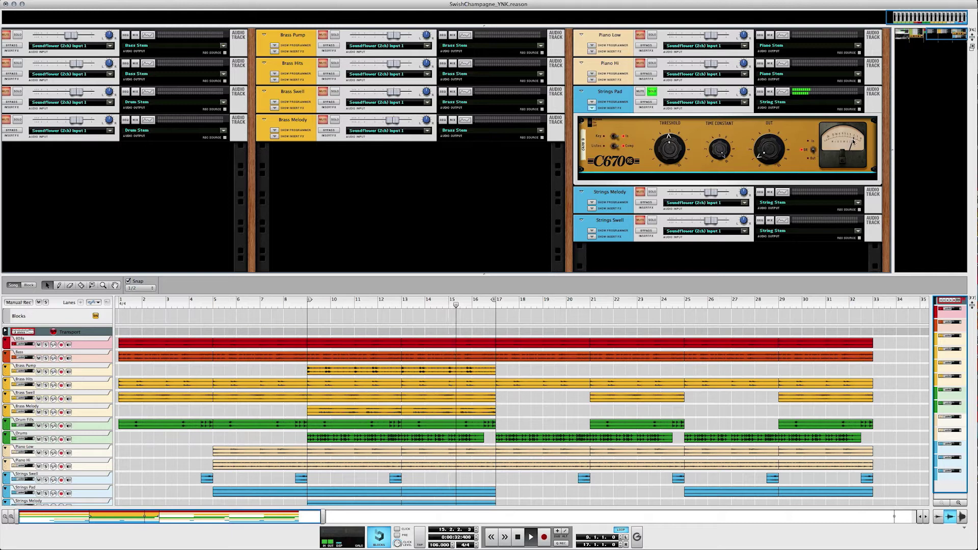
# Solo the Strings Melody and Strings Swell tracks and remove the solo from Strings Pad.
pyautogui.click(652, 192)
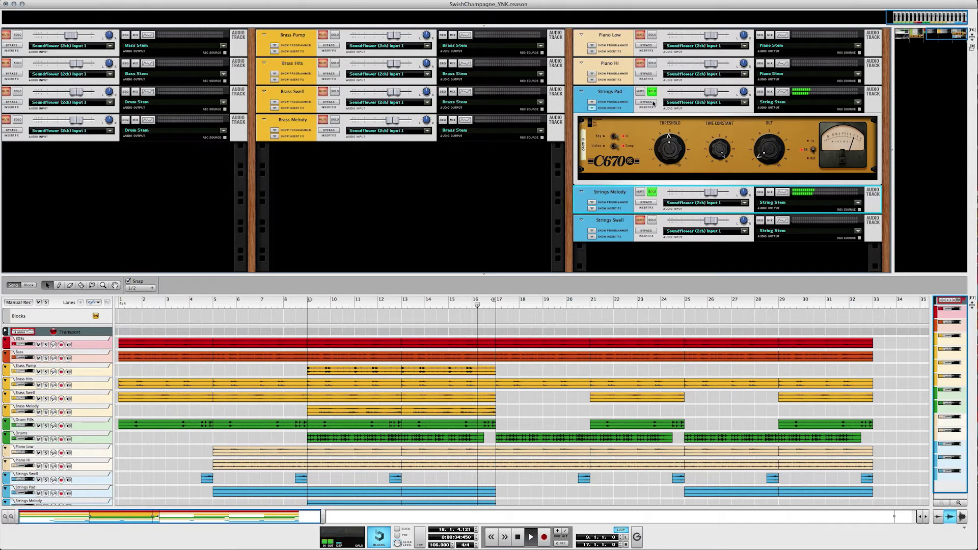
pyautogui.click(652, 91)
pyautogui.click(652, 221)
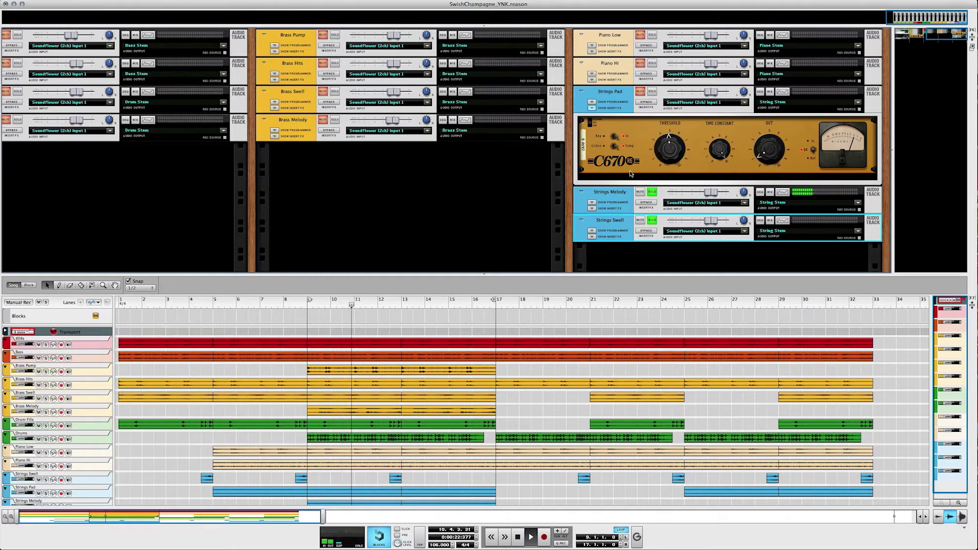
# Hide the Strings Pad insert and examine the Moo Tube compressor on Strings Melody.
pyautogui.click(592, 209)
pyautogui.click(592, 108)
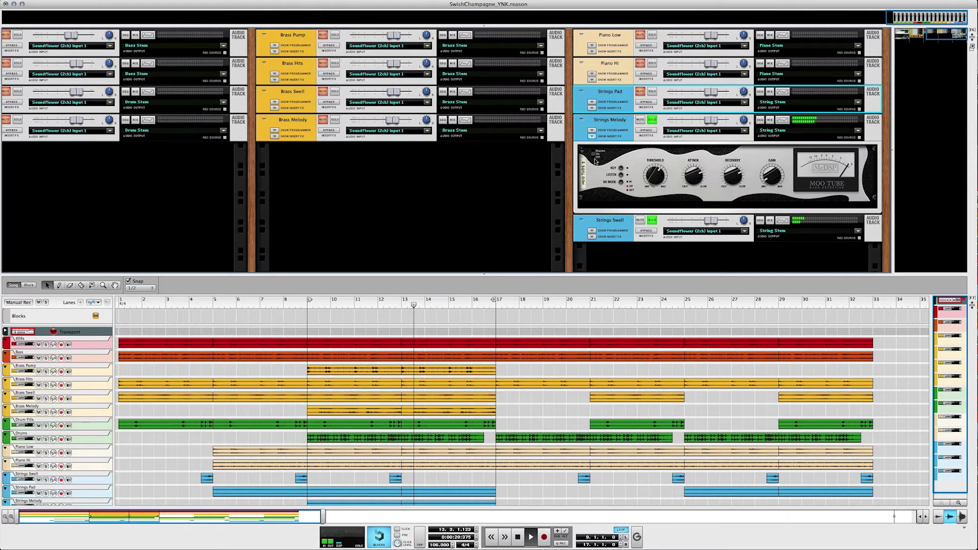
pyautogui.click(603, 165)
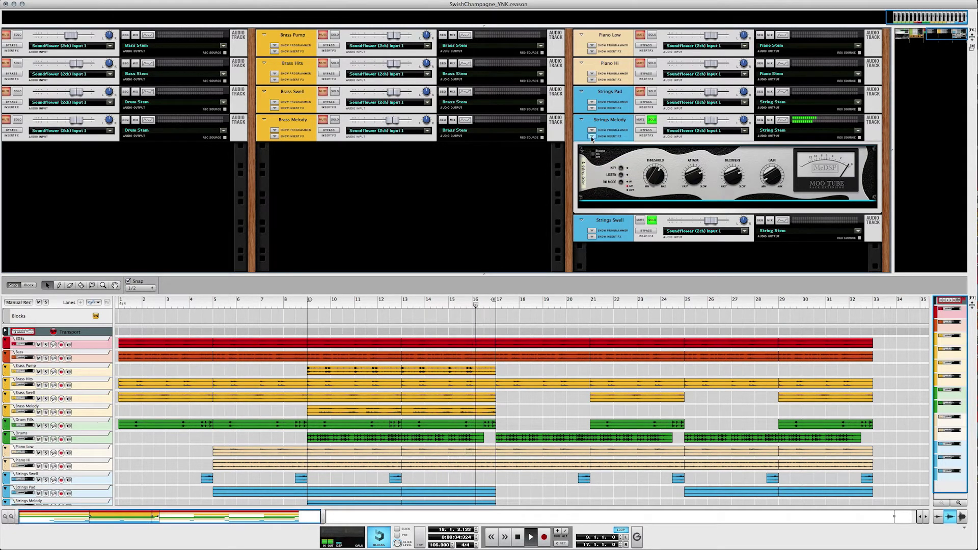
# Hide the Strings Melody insert, show the Strings Swell insert effects and fold the RV7000 reverb and its remote programmer.
pyautogui.click(591, 136)
pyautogui.click(592, 164)
pyautogui.scroll(-3, 612, 214)
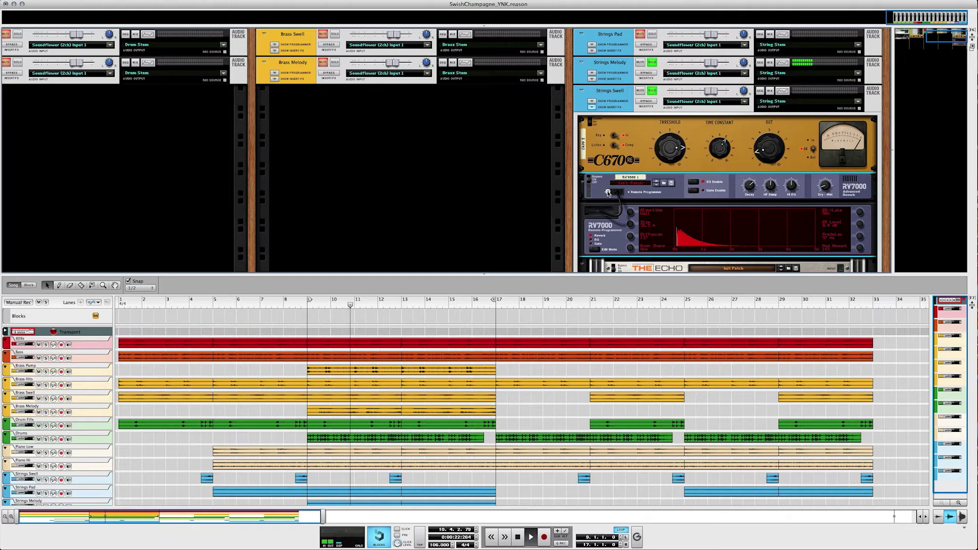
pyautogui.click(606, 192)
pyautogui.click(583, 183)
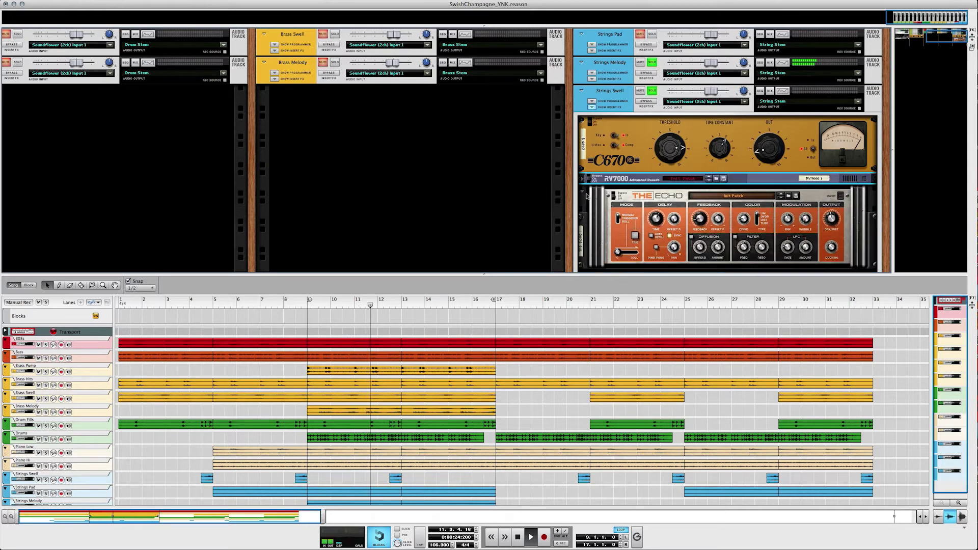
# Examine The Echo on Strings Swell, fold it away and replay the song from just before bar 13.
pyautogui.click(582, 191)
pyautogui.click(582, 191)
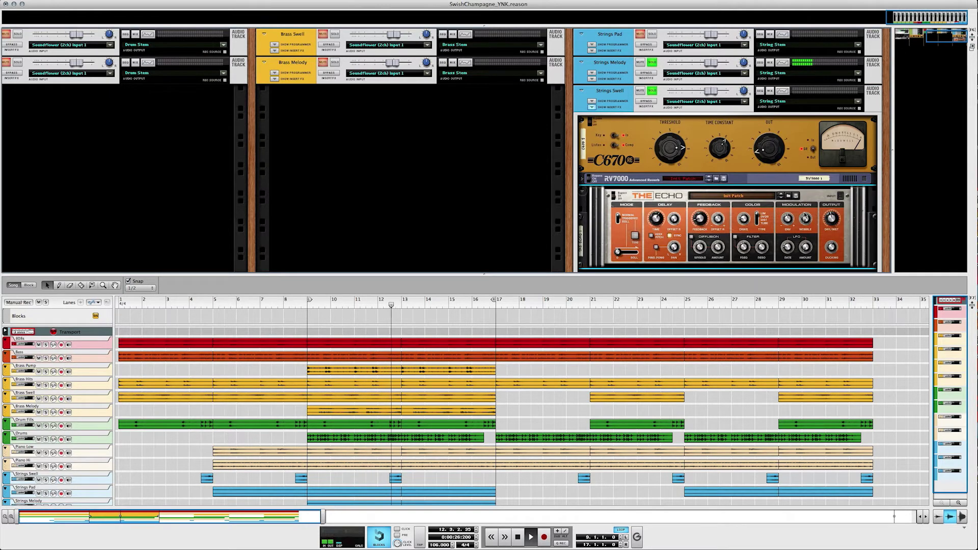
pyautogui.click(582, 192)
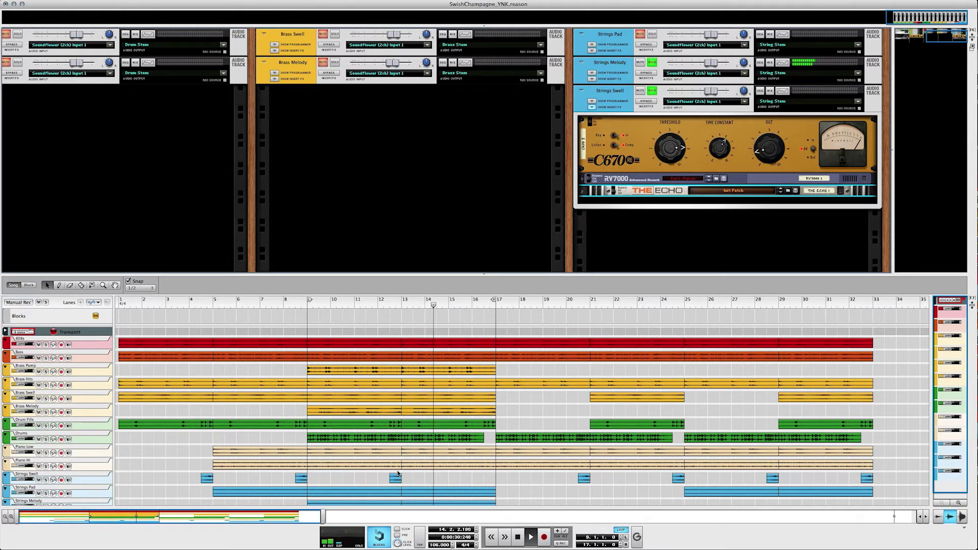
pyautogui.click(581, 192)
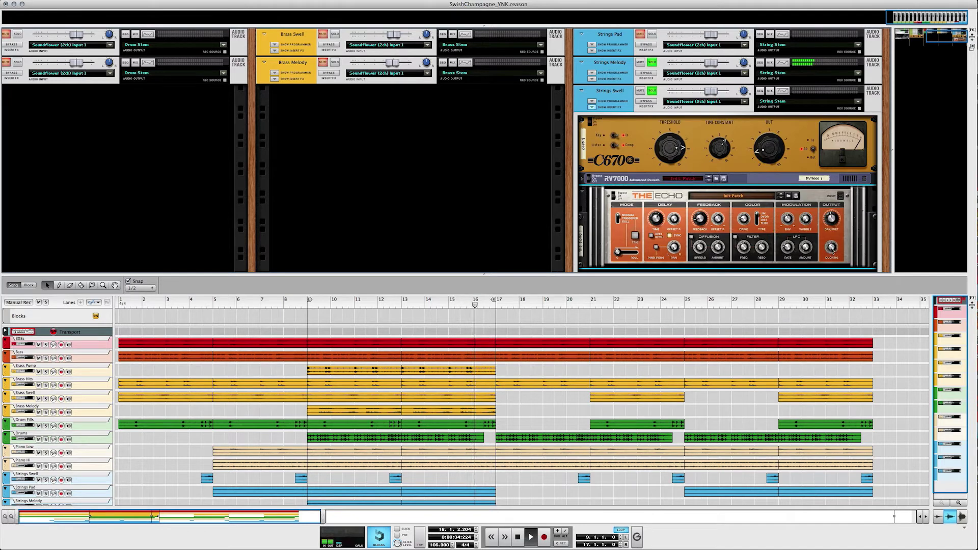
pyautogui.click(581, 191)
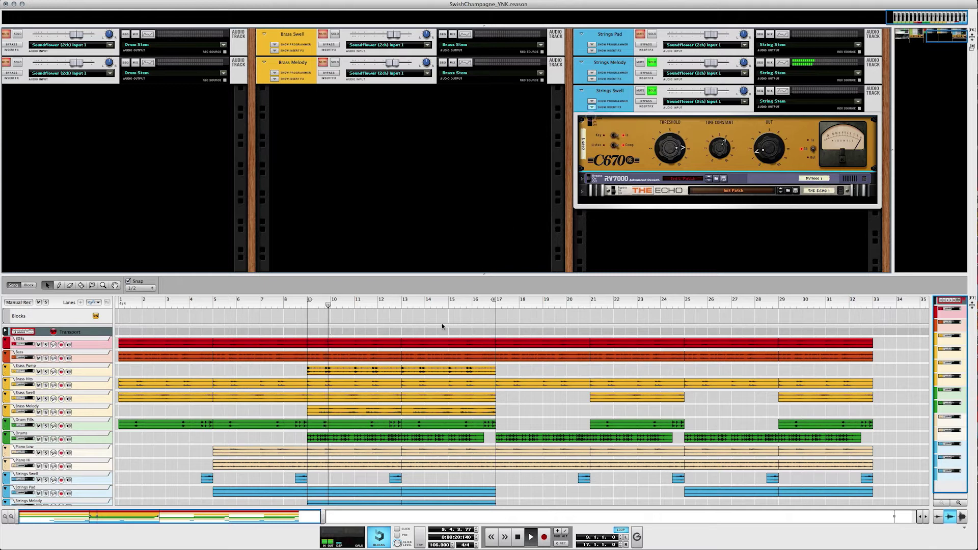
pyautogui.click(392, 305)
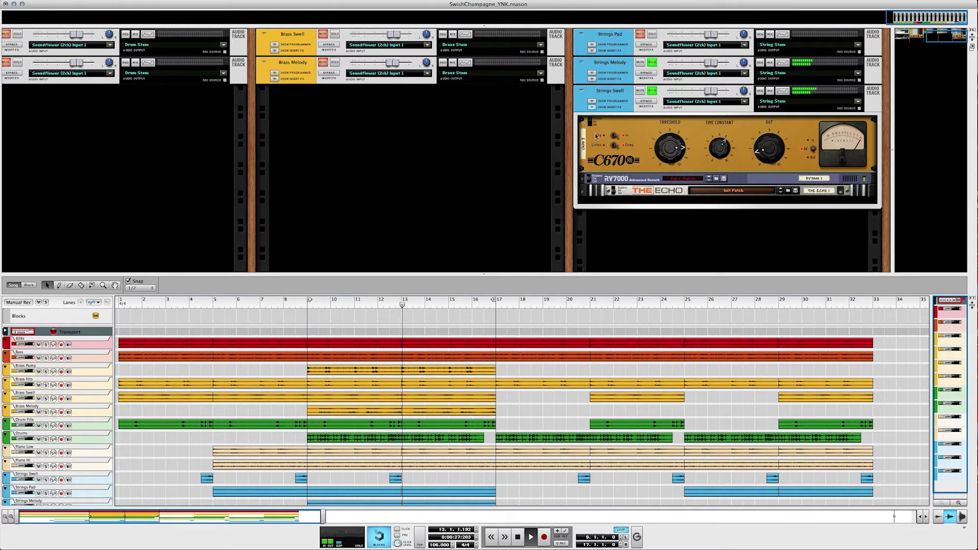
pyautogui.click(393, 304)
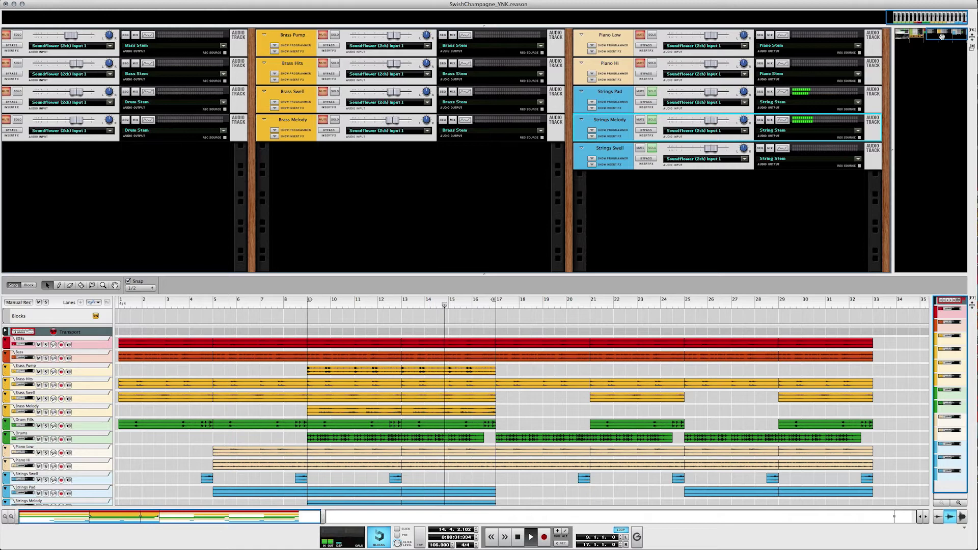
# Return to the stem channels, examine the C670 insert on String Stem and hide it.
pyautogui.moveTo(940, 35); pyautogui.dragTo(883, 27)
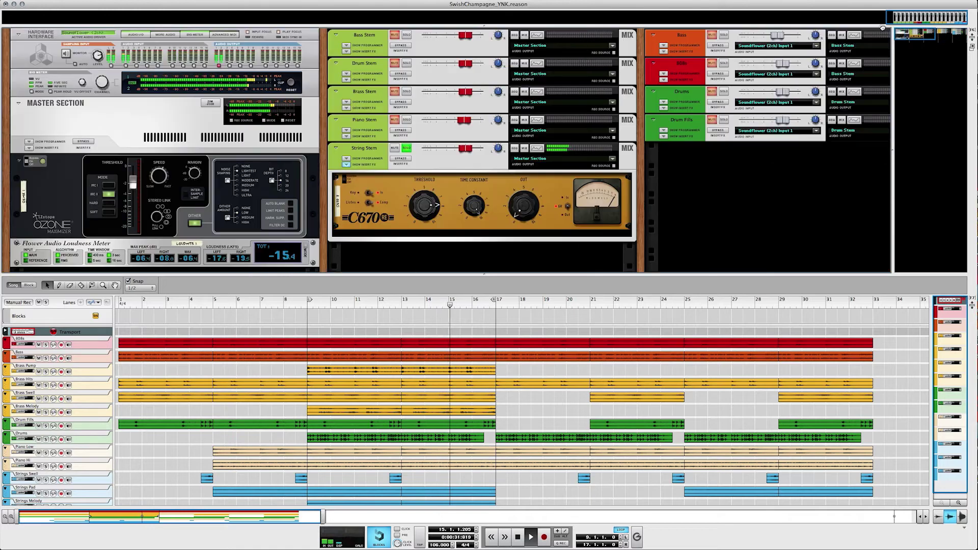
pyautogui.click(346, 180)
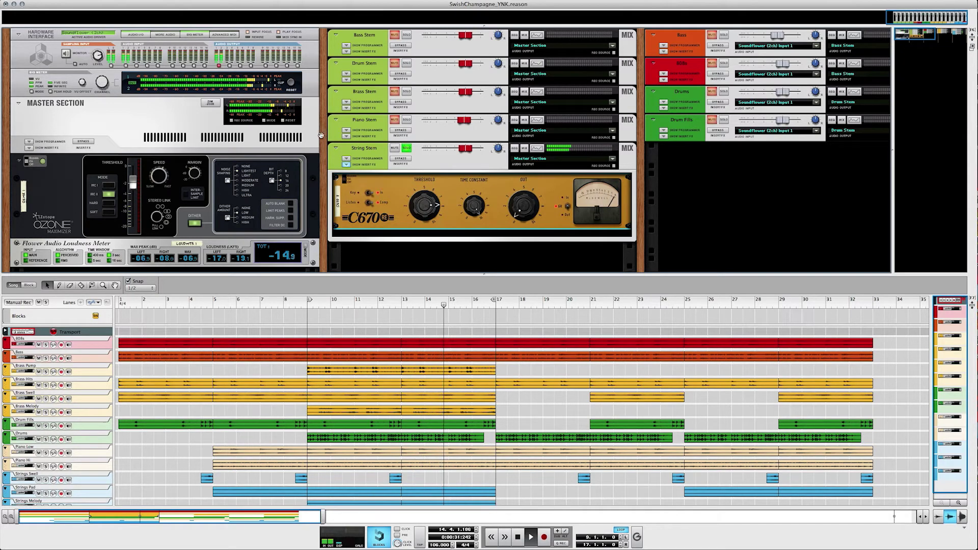
pyautogui.click(346, 166)
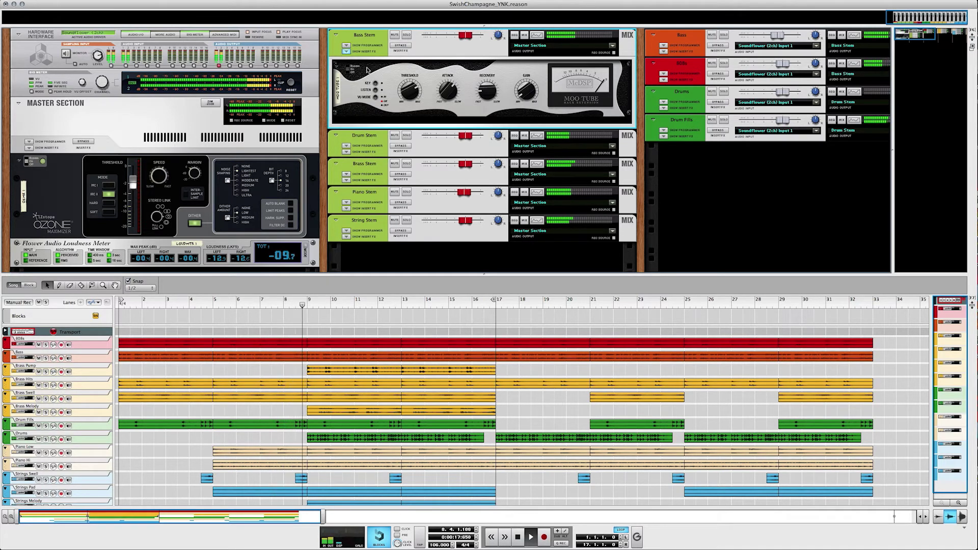
# Show the Moo Tube insert on Bass Stem and the C670 insert on Drum Stem during full-mix playback.
pyautogui.click(347, 52)
pyautogui.click(346, 52)
pyautogui.click(350, 73)
pyautogui.click(347, 152)
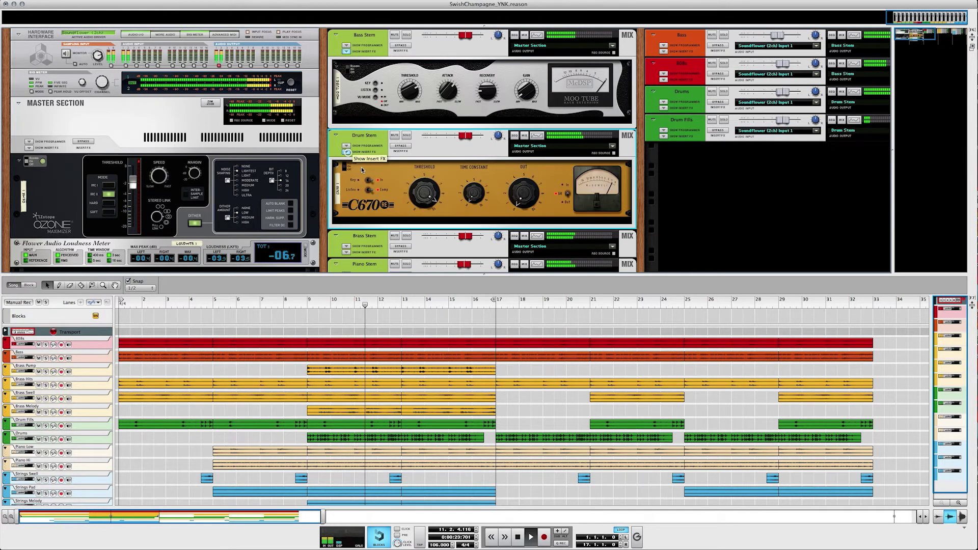